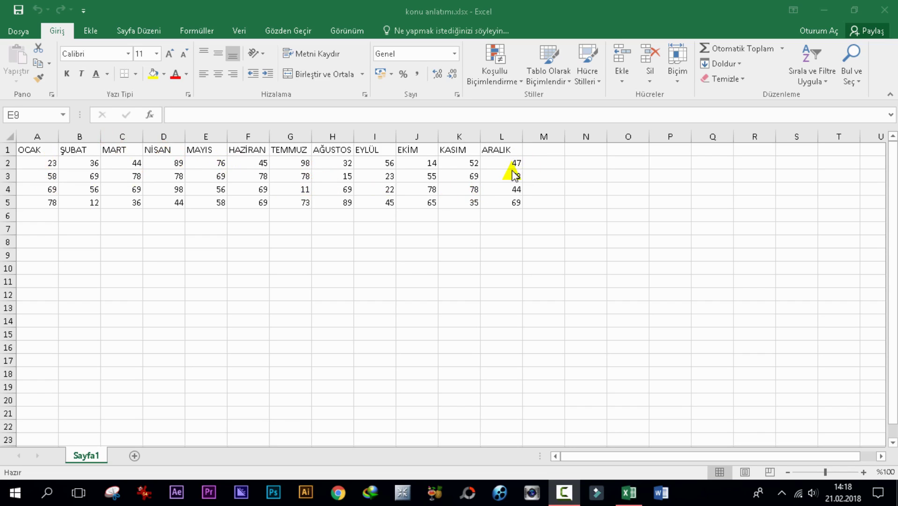
Select A2 through M2 and AutoSum row 2 into M2 (612)
{"action": "left_click", "coordinate": [39, 163]}
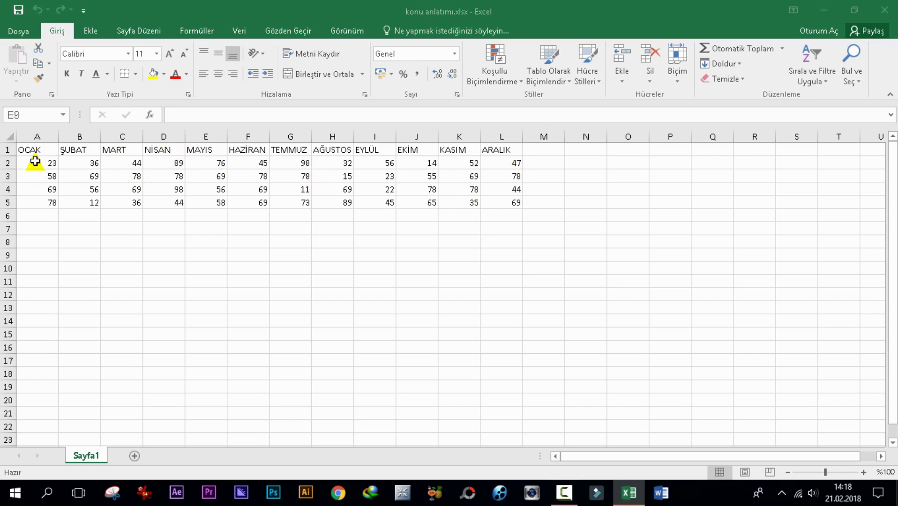
{"action": "left_click", "coordinate": [39, 163]}
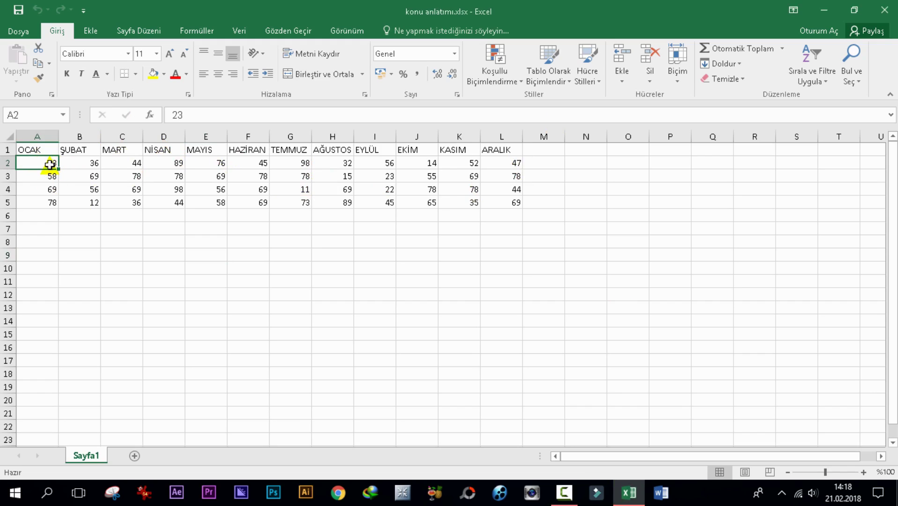
{"action": "key", "text": "shift+Right"}
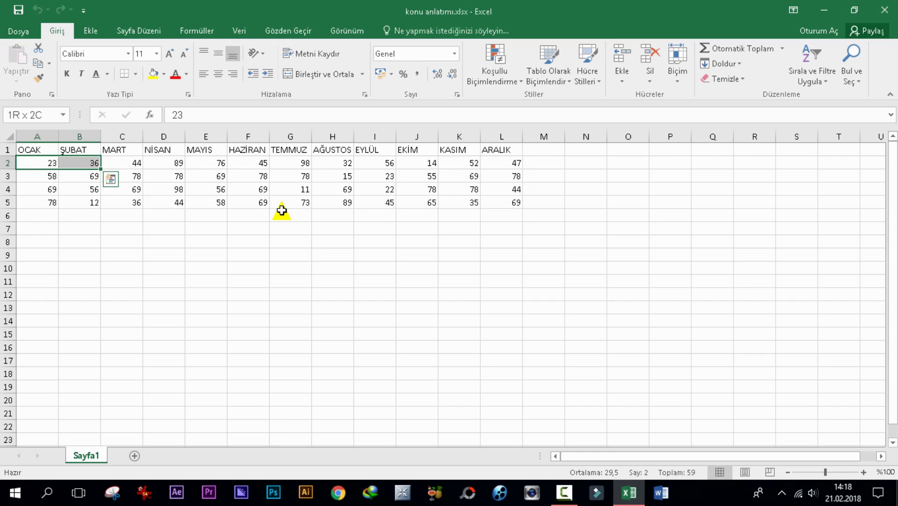
{"action": "key", "text": "shift+Right"}
{"action": "key", "text": "shift+Right"}
{"action": "key", "text": "shift+Right"}
{"action": "key", "text": "shift+Right"}
{"action": "key", "text": "shift+Right"}
{"action": "key", "text": "shift+Right"}
{"action": "key", "text": "shift+Left"}
{"action": "key", "text": "shift+Left"}
{"action": "key", "text": "shift+Left"}
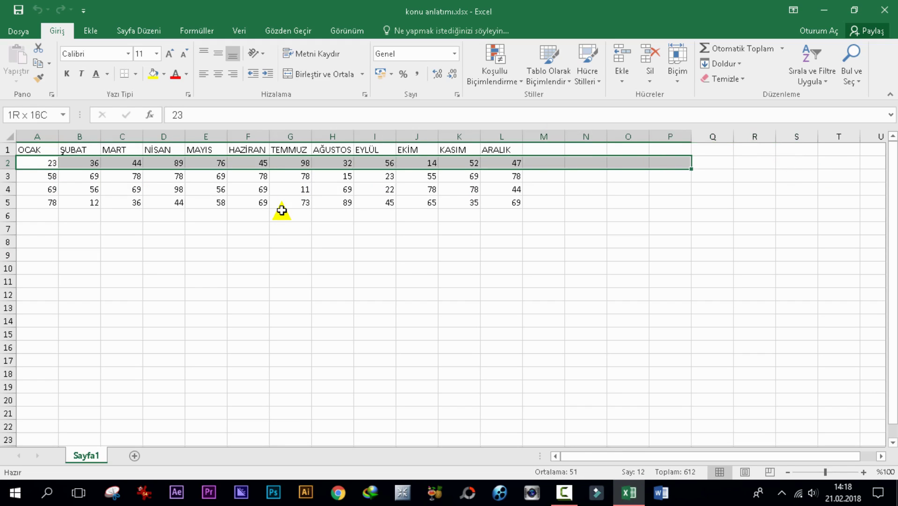
{"action": "key", "text": "shift+Left"}
{"action": "key", "text": "shift+Left"}
{"action": "key", "text": "shift+Left"}
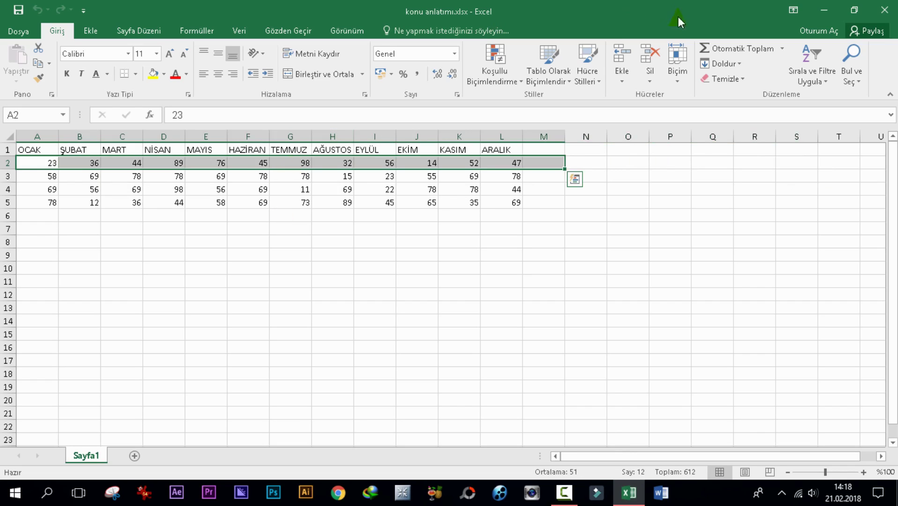
{"action": "left_click", "coordinate": [730, 49]}
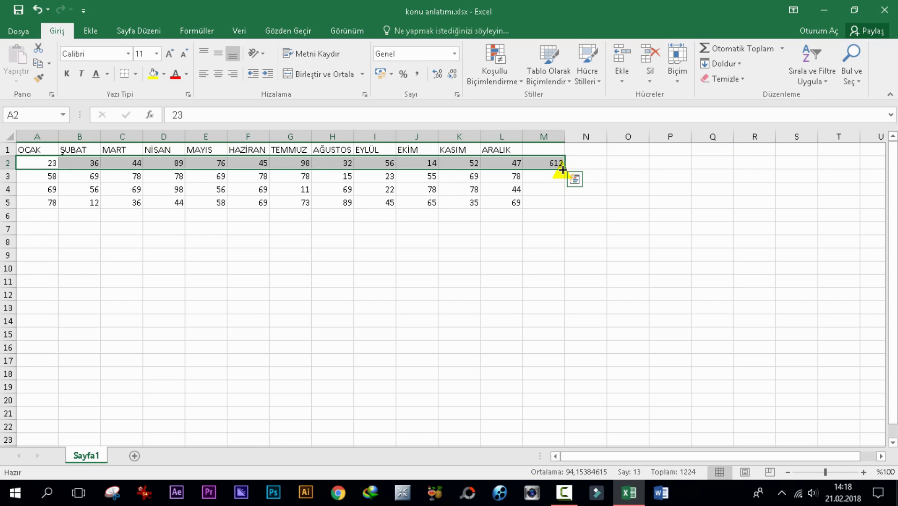
Fill the M2 total formula down to M5, giving 748, 719 and 673
{"action": "left_click", "coordinate": [561, 164]}
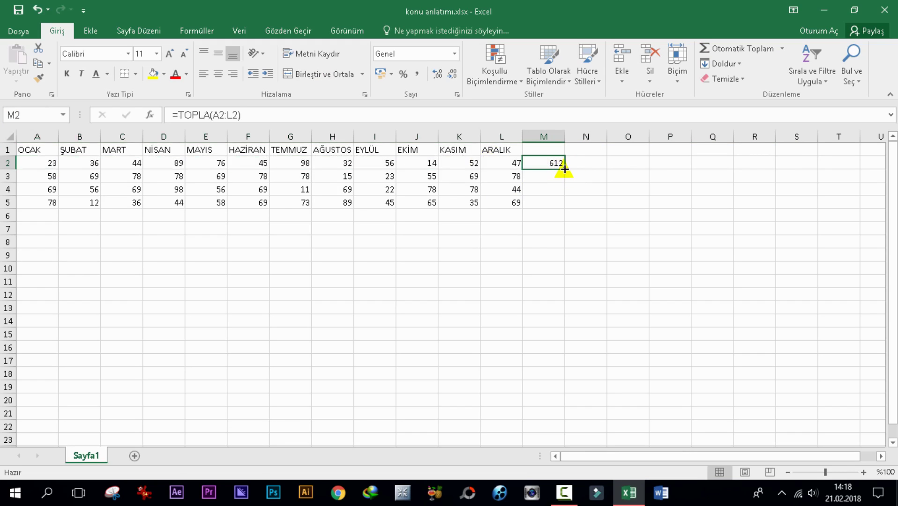
{"action": "left_click_drag", "start_coordinate": [564, 169], "coordinate": [564, 209]}
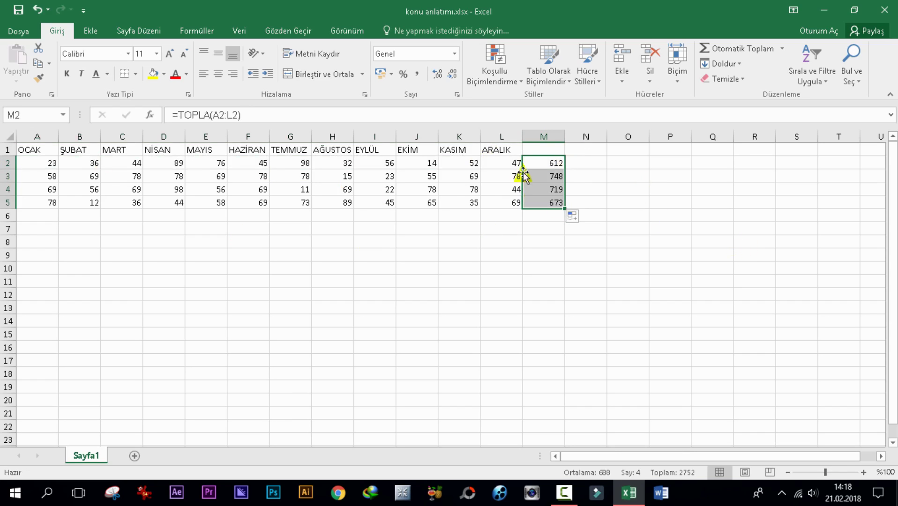
{"action": "left_click", "coordinate": [633, 202]}
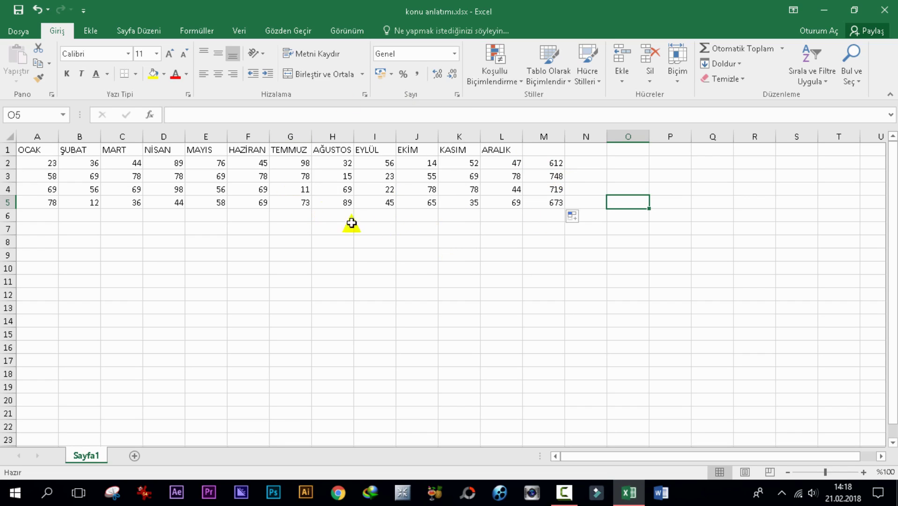
Protect Sayfa1 with a password, permitting only selection of locked and unlocked cells
{"action": "right_click", "coordinate": [95, 460]}
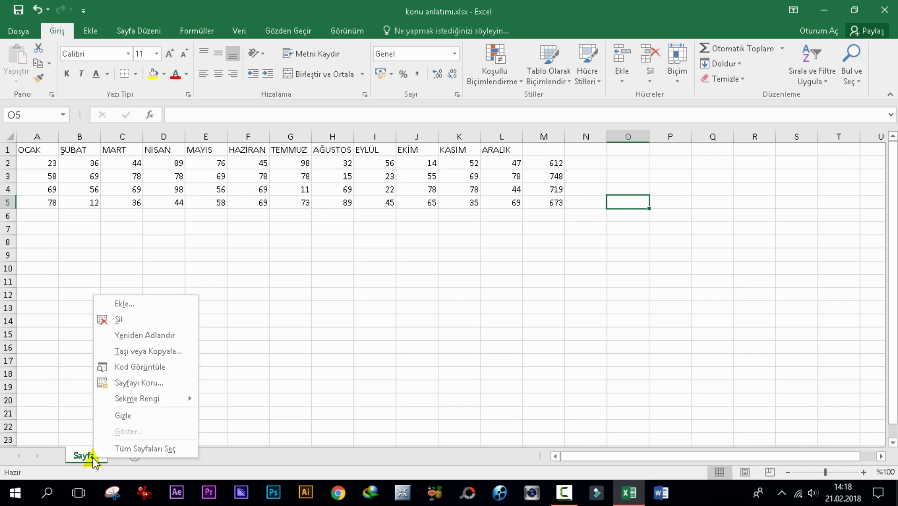
{"action": "left_click", "coordinate": [140, 383]}
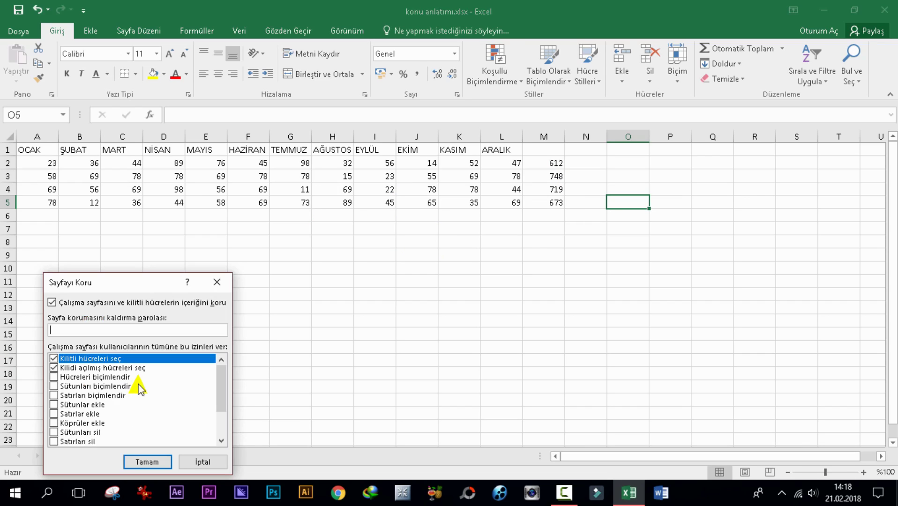
{"action": "mouse_move", "coordinate": [151, 280]}
{"action": "left_mouse_down"}
{"action": "mouse_move", "coordinate": [440, 236]}
{"action": "mouse_move", "coordinate": [444, 222]}
{"action": "left_mouse_up"}
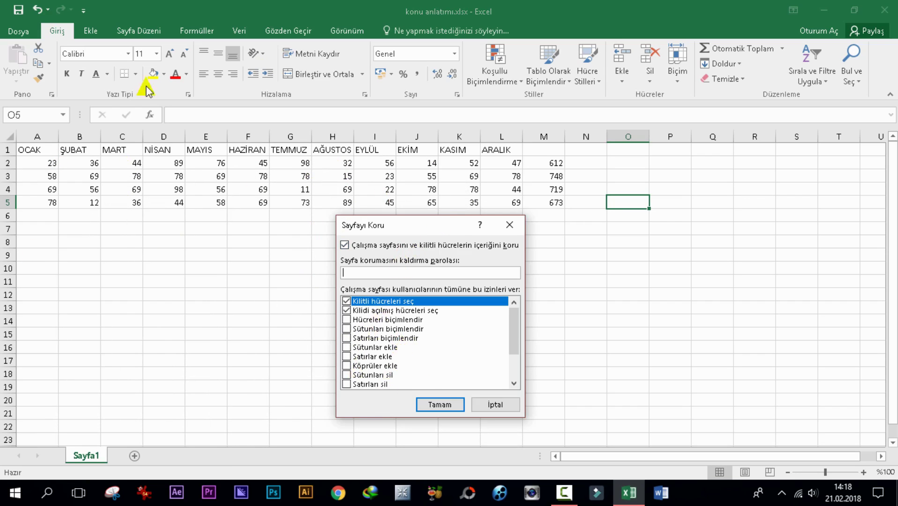
{"action": "mouse_move", "coordinate": [514, 313]}
{"action": "left_mouse_down"}
{"action": "mouse_move", "coordinate": [510, 345]}
{"action": "mouse_move", "coordinate": [516, 337]}
{"action": "left_mouse_up"}
{"action": "left_click", "coordinate": [438, 405]}
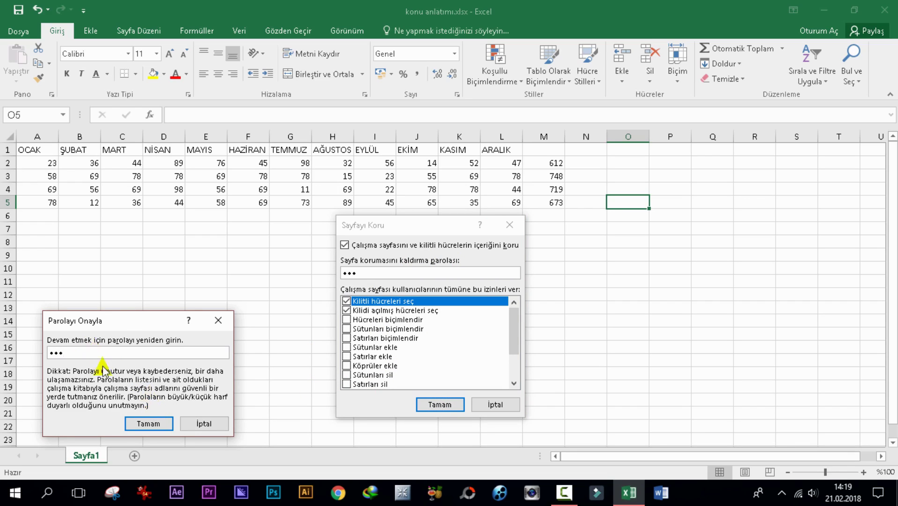
{"action": "left_click", "coordinate": [149, 424]}
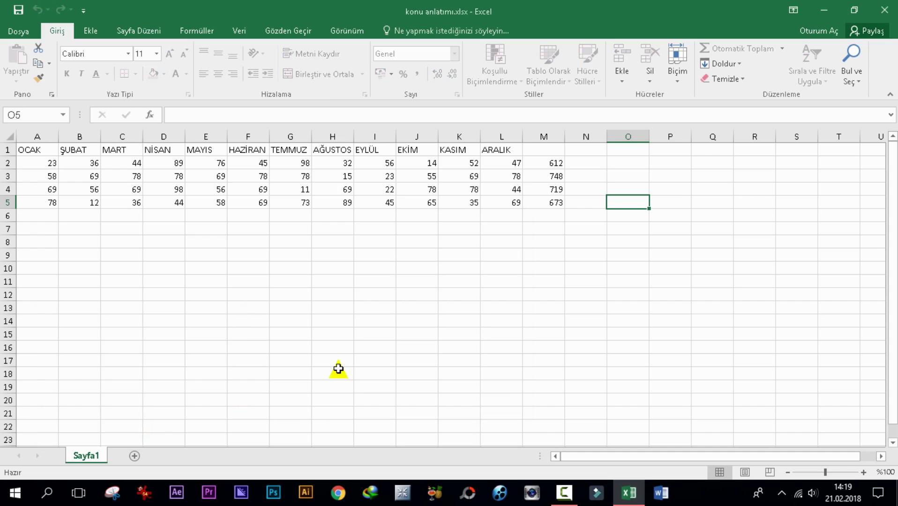
{"action": "left_click", "coordinate": [219, 299]}
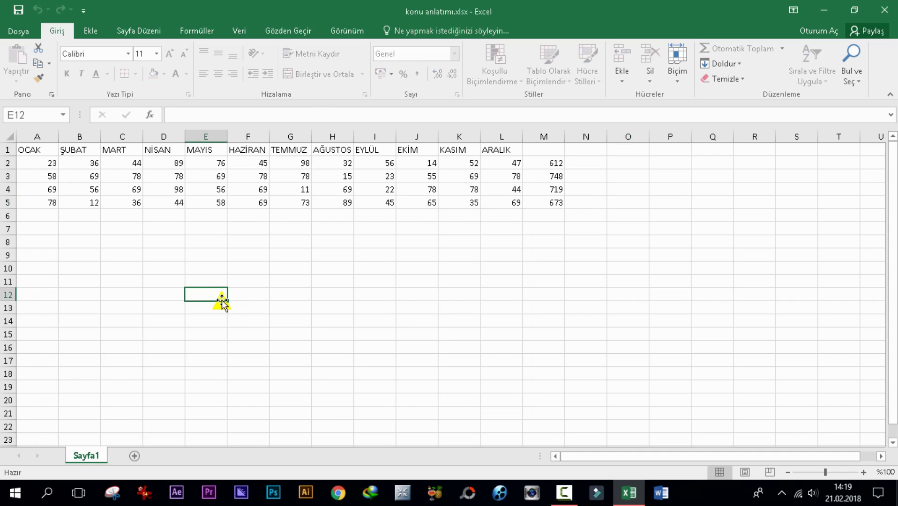
{"action": "left_click", "coordinate": [221, 175]}
{"action": "double_click", "coordinate": [749, 410]}
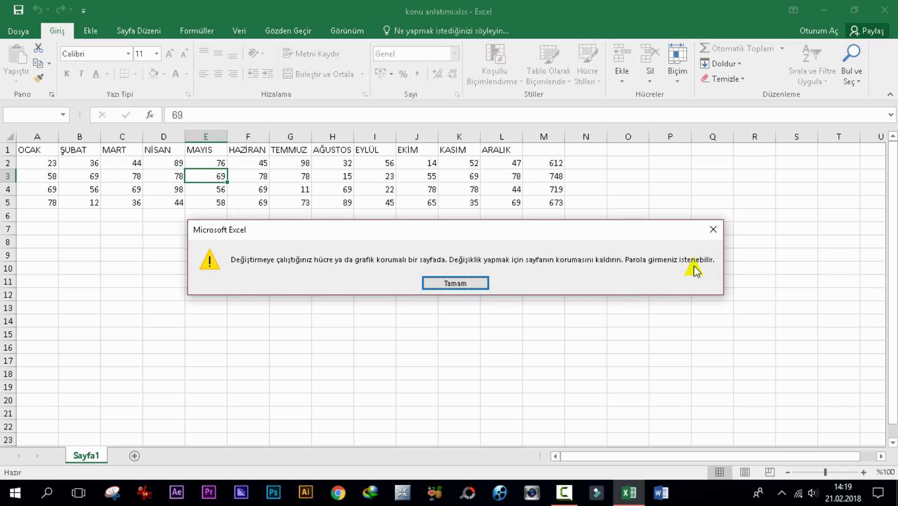
{"action": "left_click", "coordinate": [447, 283]}
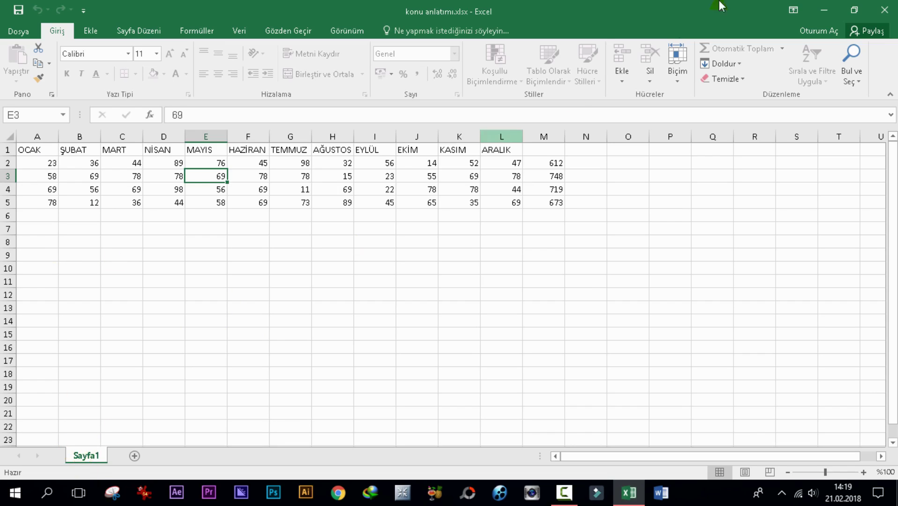
Remove Sayfa1's protection via Biçim > Sayfa Korumasını Kaldır with its password
{"action": "left_click", "coordinate": [677, 79]}
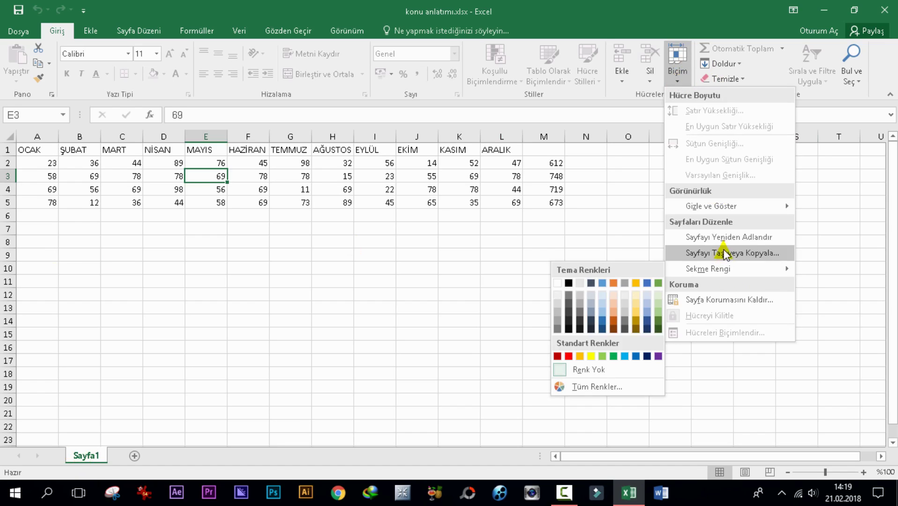
{"action": "left_click", "coordinate": [717, 300]}
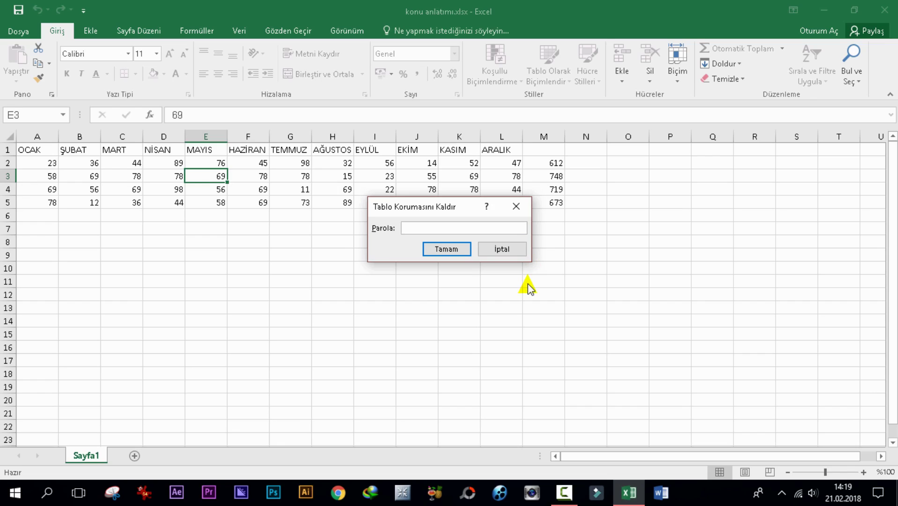
{"action": "left_click", "coordinate": [445, 248]}
Change H4 to 88, then check the M2:M5 totals, with M4 now 738
{"action": "left_click", "coordinate": [496, 229]}
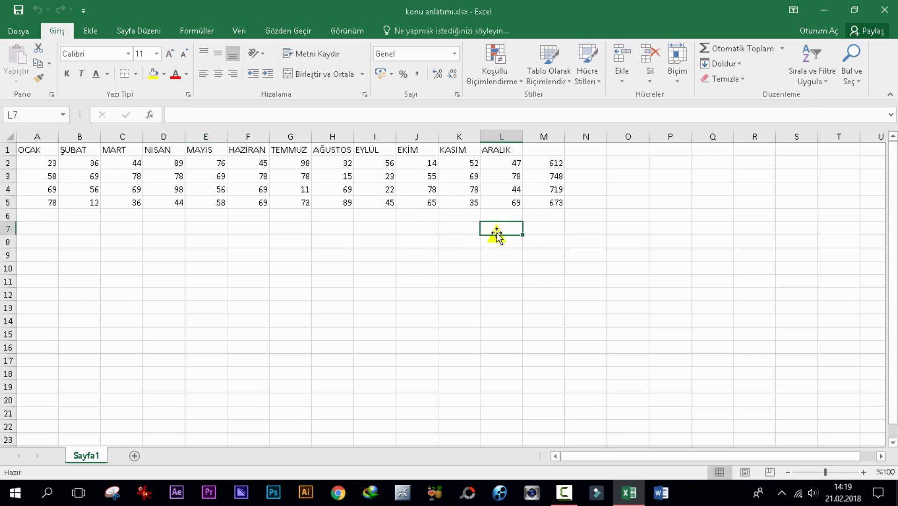
{"action": "left_click", "coordinate": [346, 201]}
{"action": "left_click", "coordinate": [347, 190]}
{"action": "type", "text": "88"}
{"action": "key", "text": "Return"}
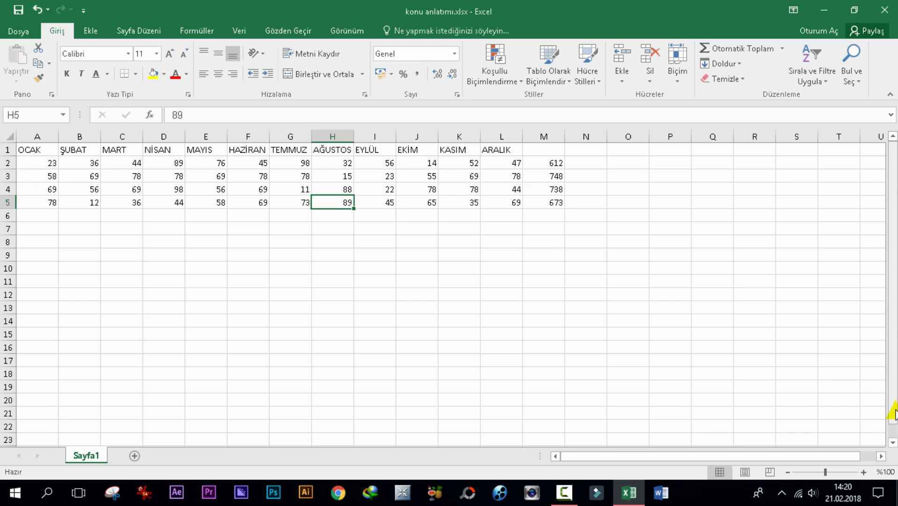
{"action": "left_click", "coordinate": [557, 166]}
{"action": "left_click_drag", "start_coordinate": [556, 166], "coordinate": [556, 202]}
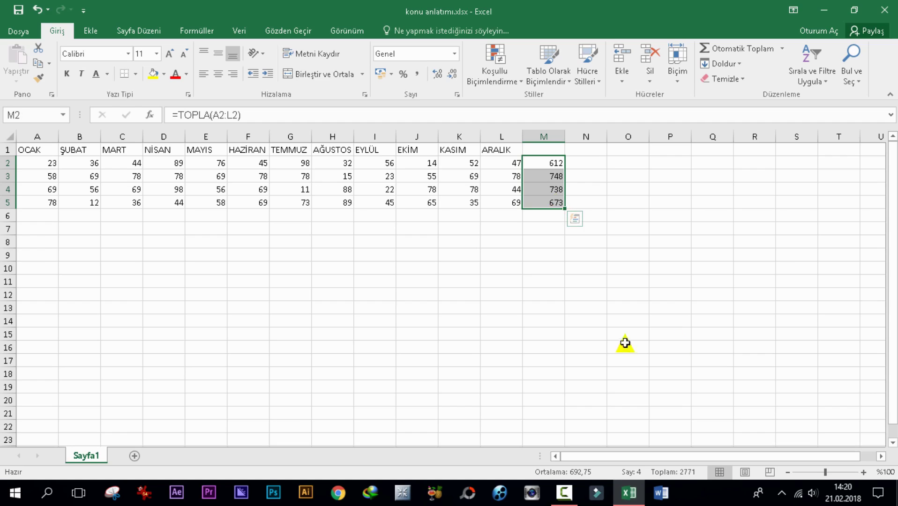
{"action": "left_click", "coordinate": [34, 150]}
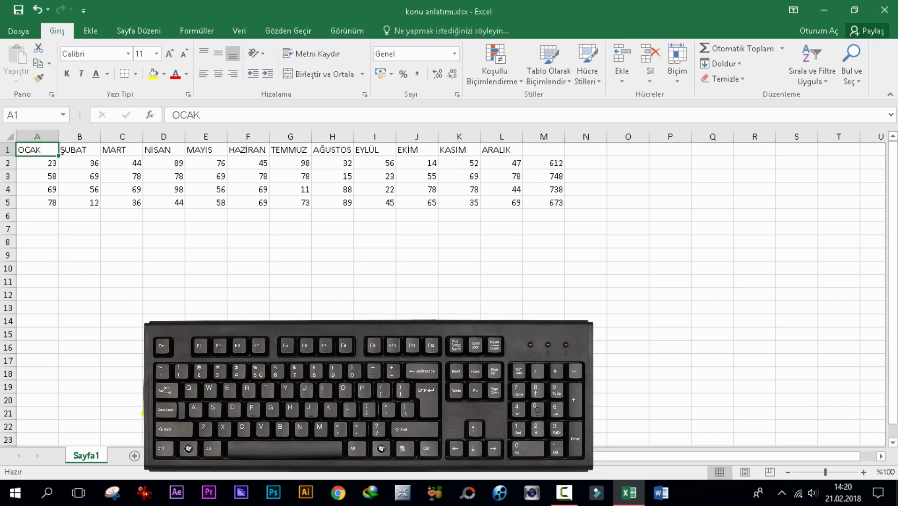
Select the entire sheet and turn off Kilitli in Hücreleri Biçimlendir > Koruma
{"action": "key", "text": "ctrl+a"}
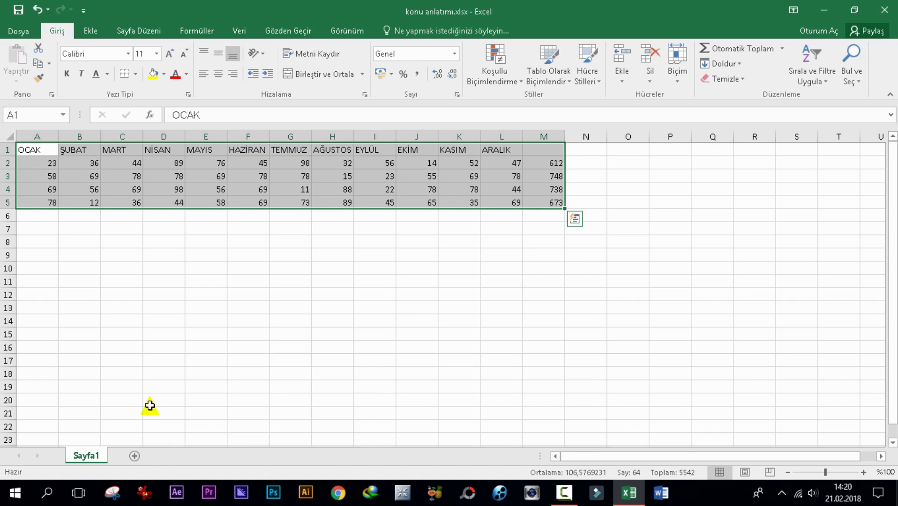
{"action": "key", "text": "ctrl+a"}
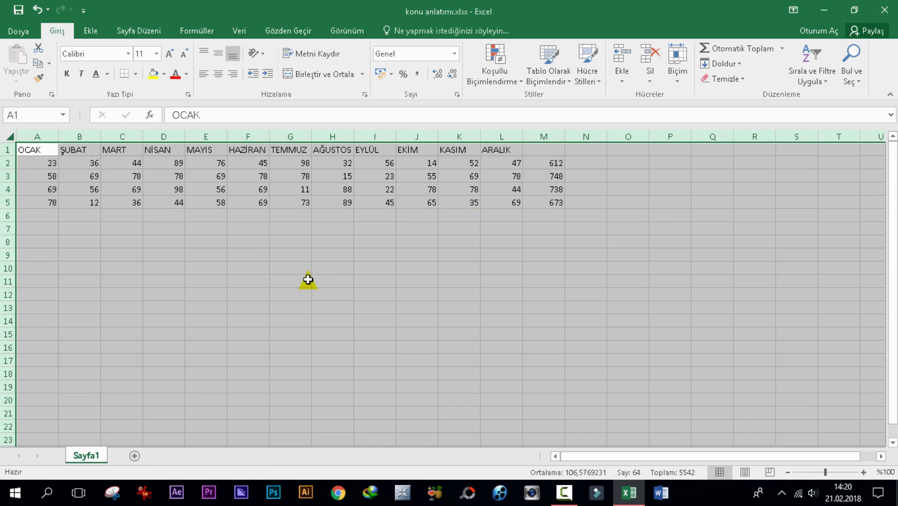
{"action": "right_click", "coordinate": [308, 279]}
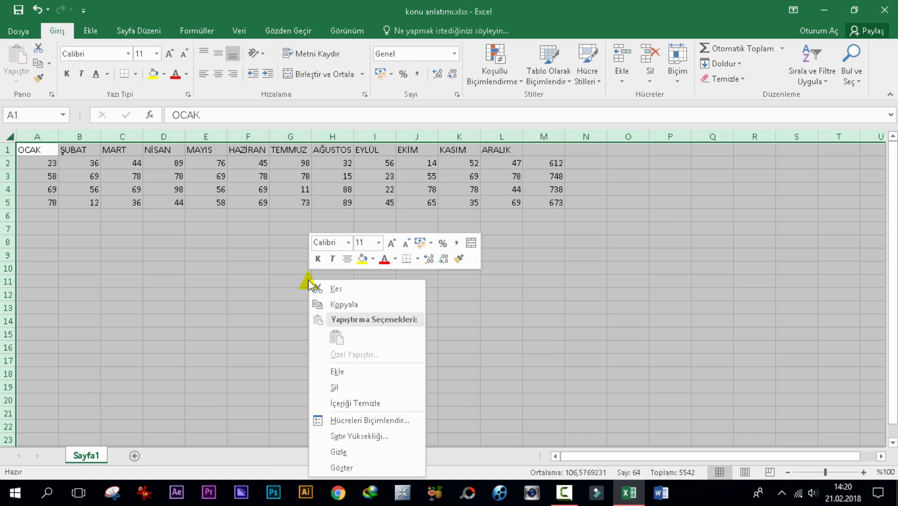
{"action": "left_click", "coordinate": [360, 421]}
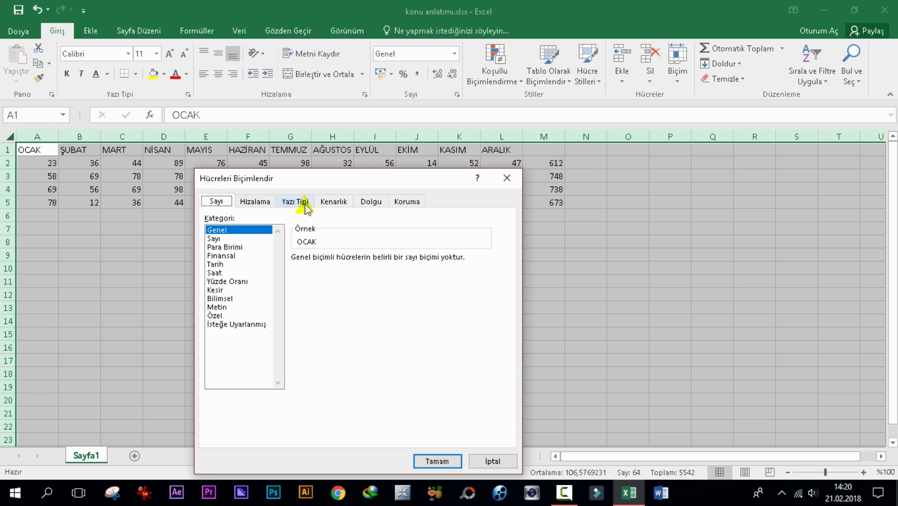
{"action": "left_click", "coordinate": [407, 201]}
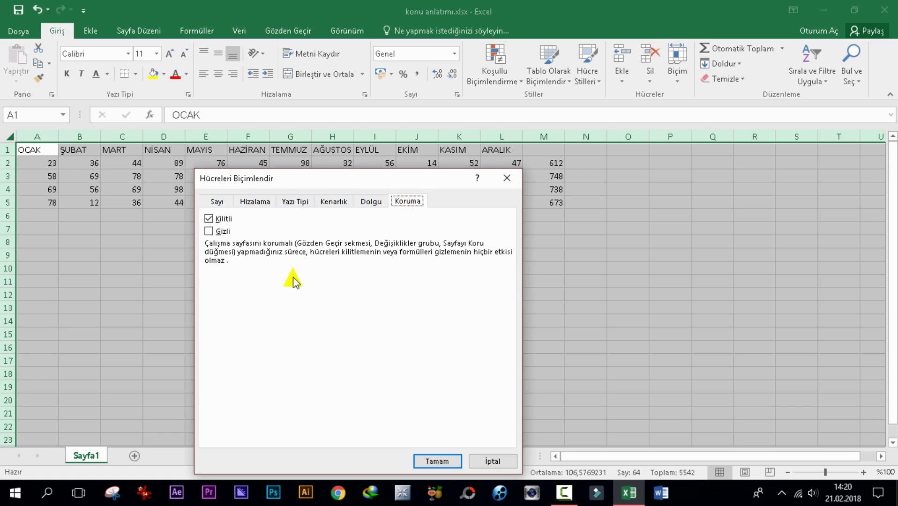
{"action": "left_click", "coordinate": [209, 219]}
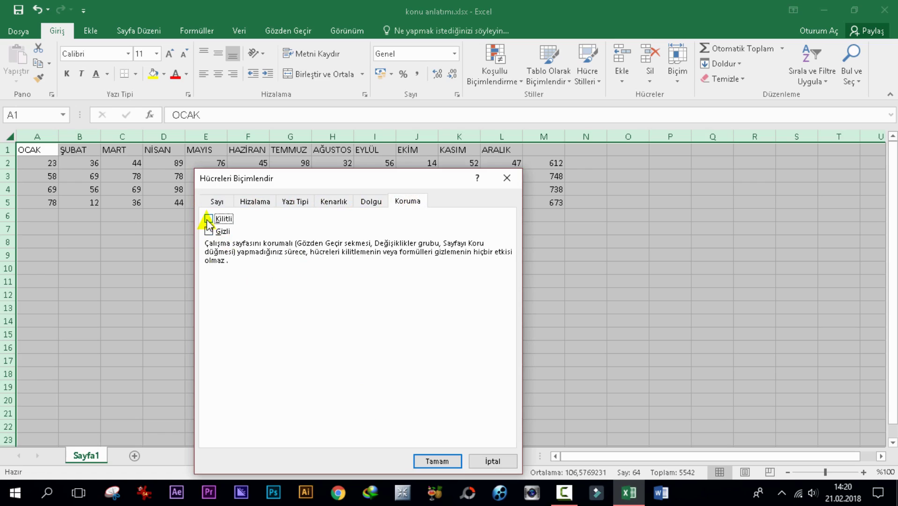
{"action": "left_click", "coordinate": [434, 462]}
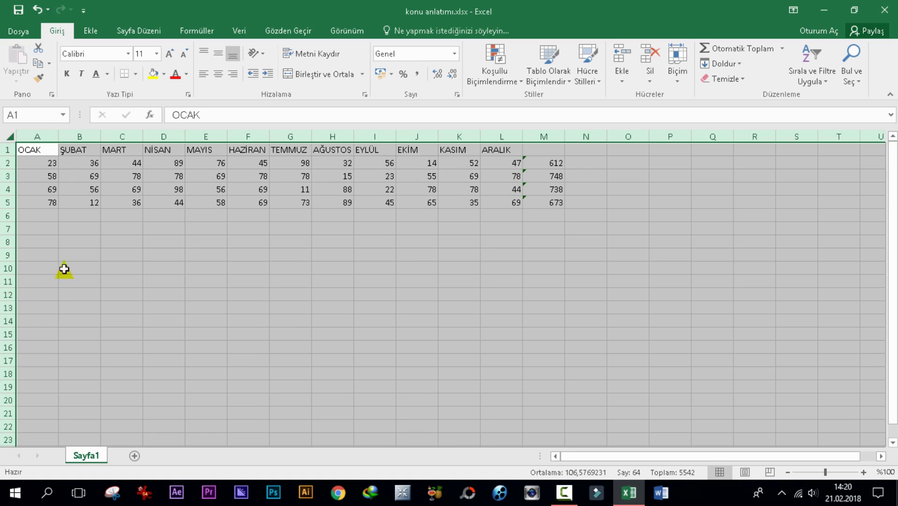
Clear the whole-sheet selection and select the totals range M2:M21
{"action": "left_click", "coordinate": [161, 205]}
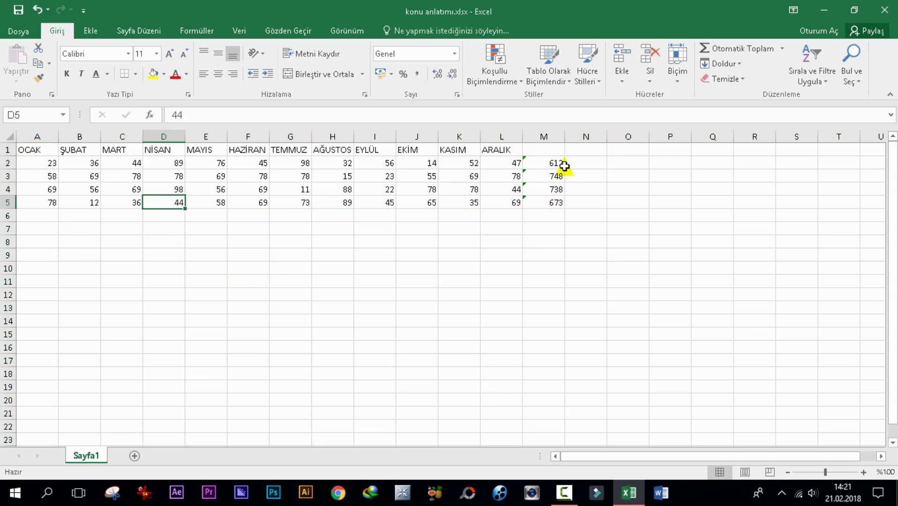
{"action": "left_click_drag", "start_coordinate": [550, 164], "coordinate": [555, 203]}
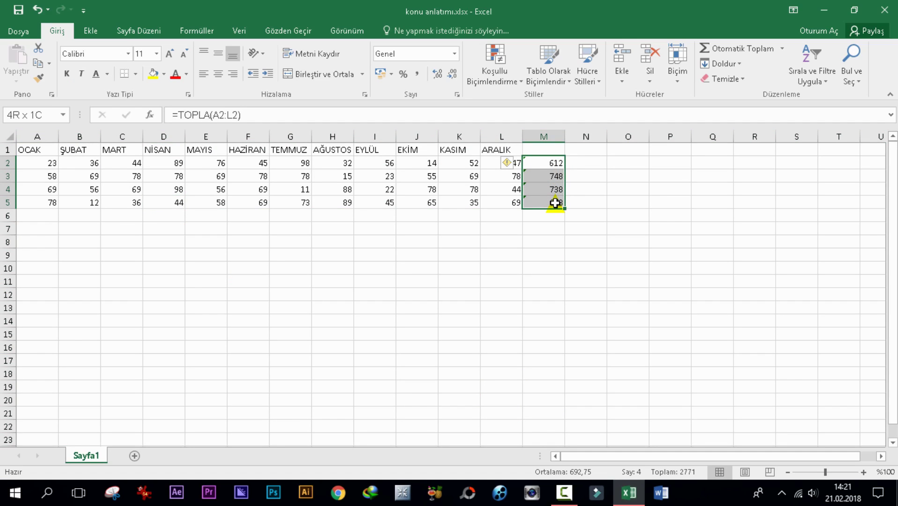
{"action": "left_click_drag", "start_coordinate": [555, 203], "coordinate": [561, 259]}
{"action": "left_click_drag", "start_coordinate": [559, 414], "coordinate": [559, 415]}
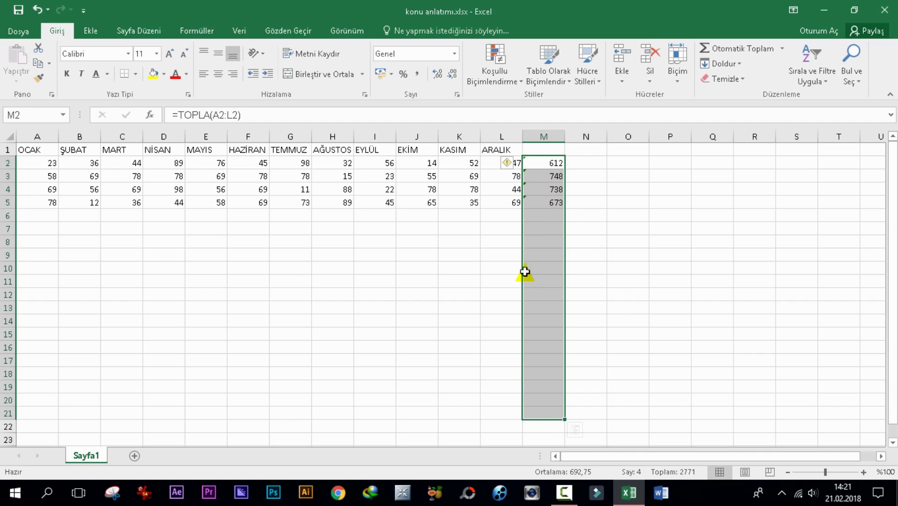
Tick Kilitli for the selected M2:M21 totals in Hücreleri Biçimlendir > Koruma
{"action": "right_click", "coordinate": [539, 268]}
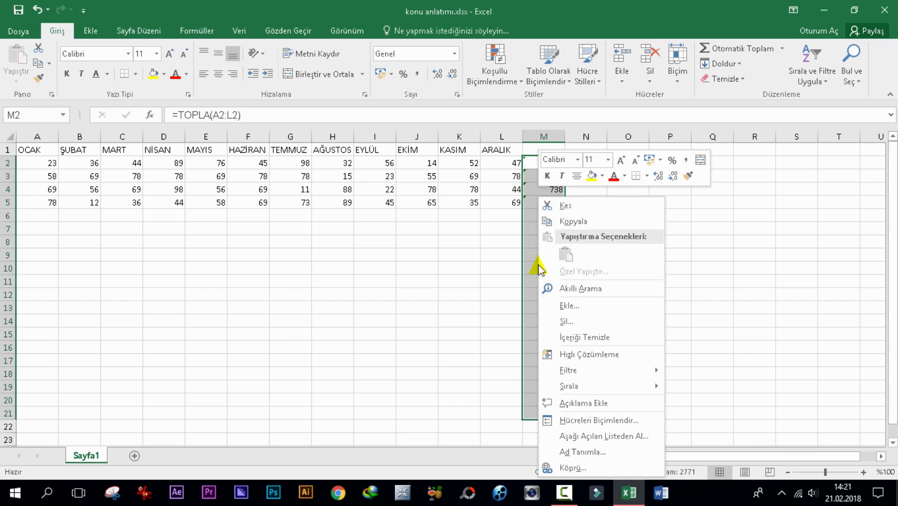
{"action": "left_click", "coordinate": [573, 421]}
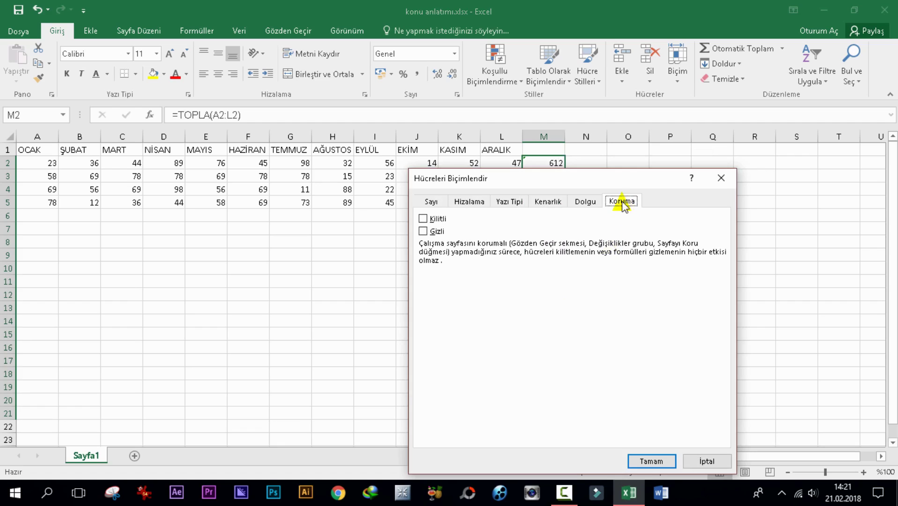
{"action": "left_click", "coordinate": [423, 219]}
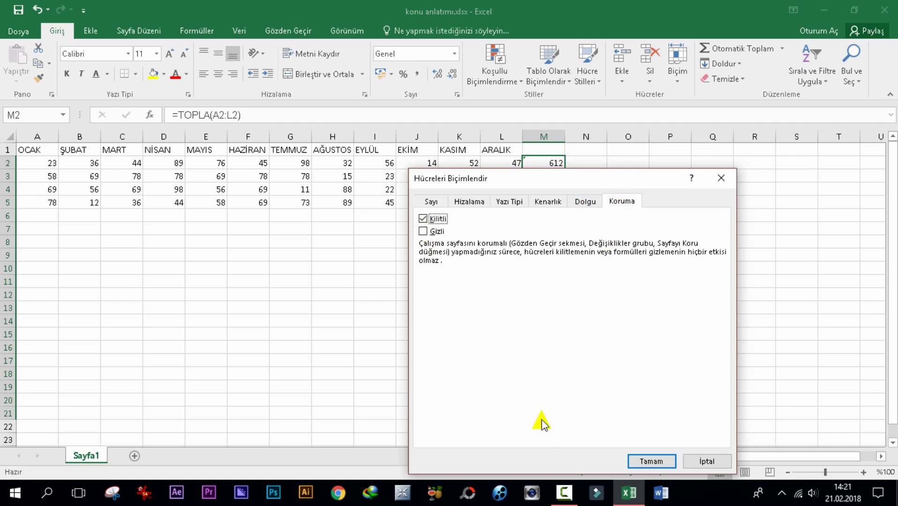
{"action": "left_click", "coordinate": [650, 462]}
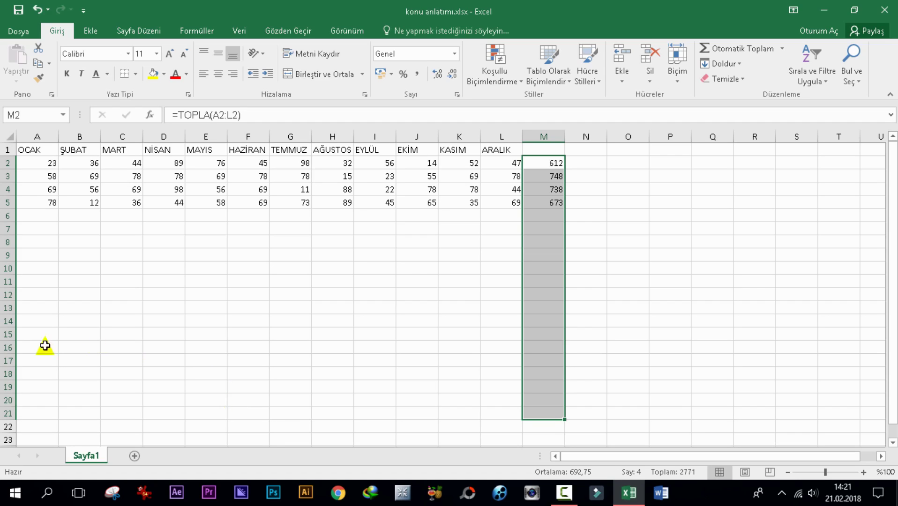
Protect Sayfa1 with a confirmed password, allowing Satırlar ekle and Sütunları sil
{"action": "right_click", "coordinate": [79, 462]}
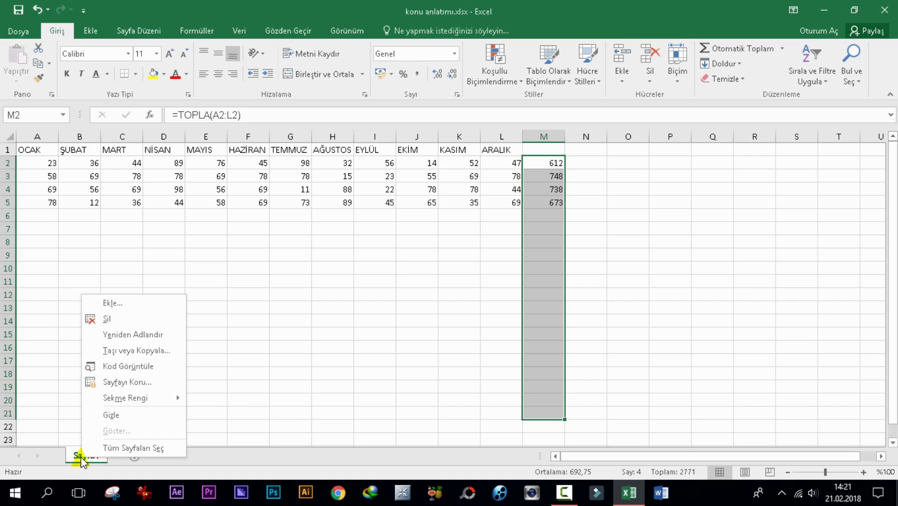
{"action": "left_click", "coordinate": [126, 383]}
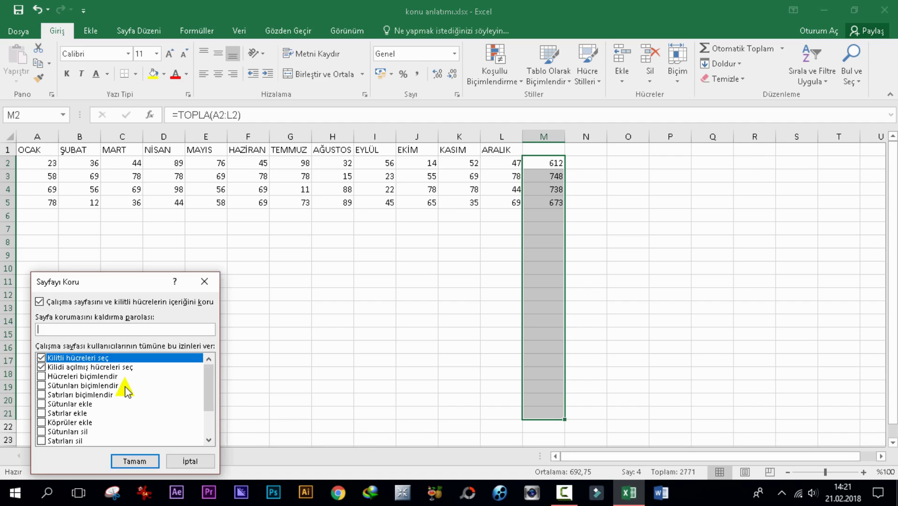
{"action": "left_click_drag", "start_coordinate": [123, 281], "coordinate": [264, 246]}
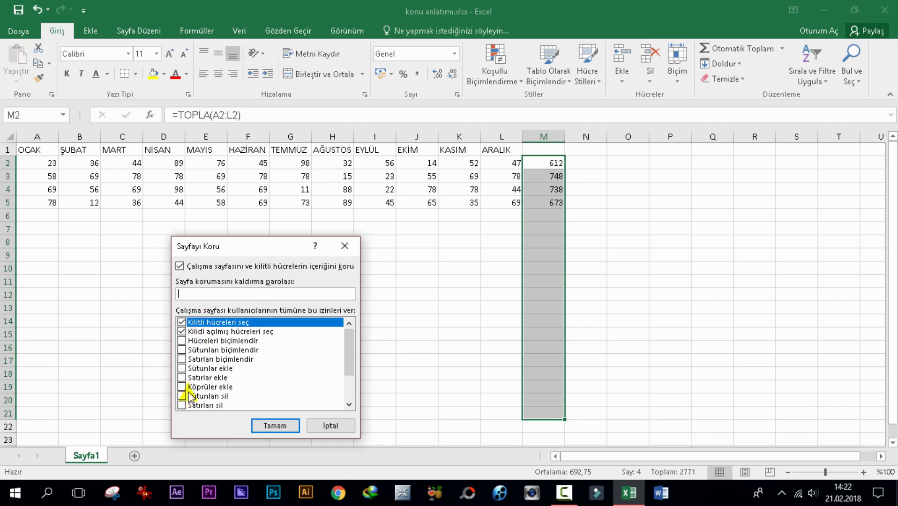
{"action": "left_click", "coordinate": [182, 378]}
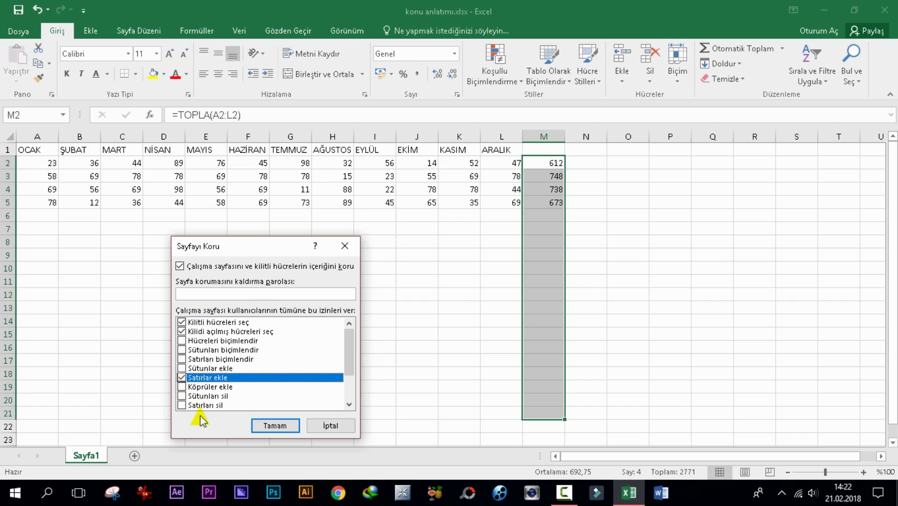
{"action": "left_click", "coordinate": [181, 396]}
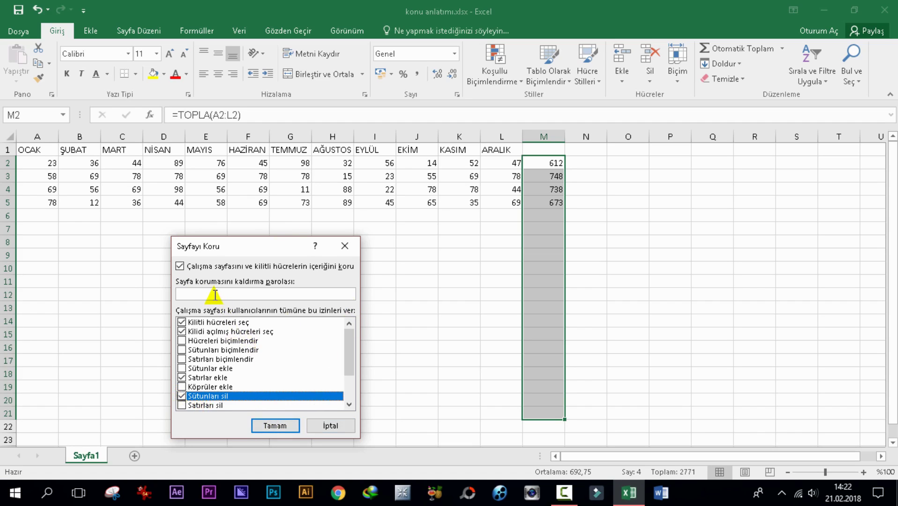
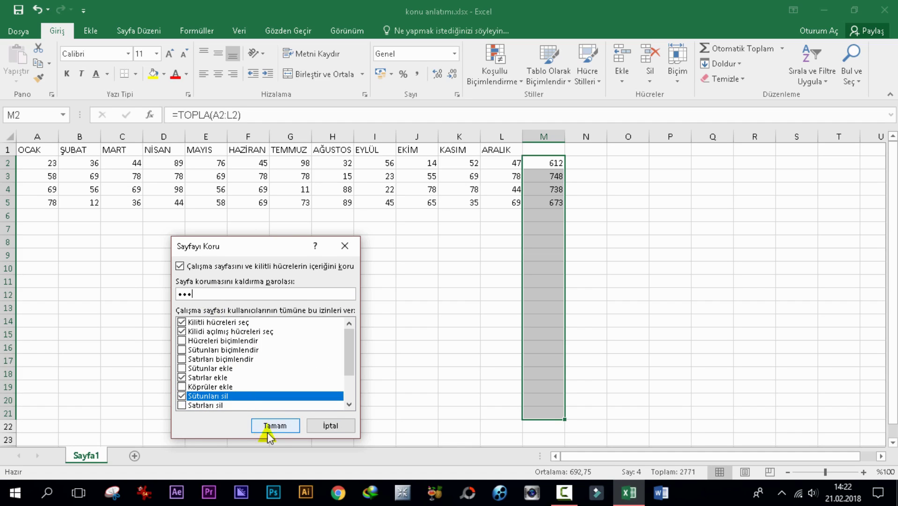
{"action": "left_click", "coordinate": [271, 426]}
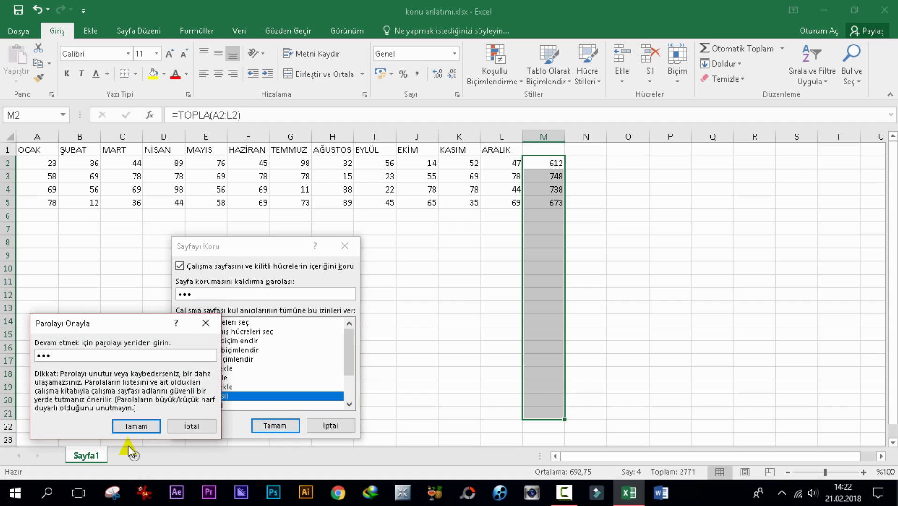
{"action": "left_click", "coordinate": [133, 428]}
{"action": "left_click", "coordinate": [295, 323]}
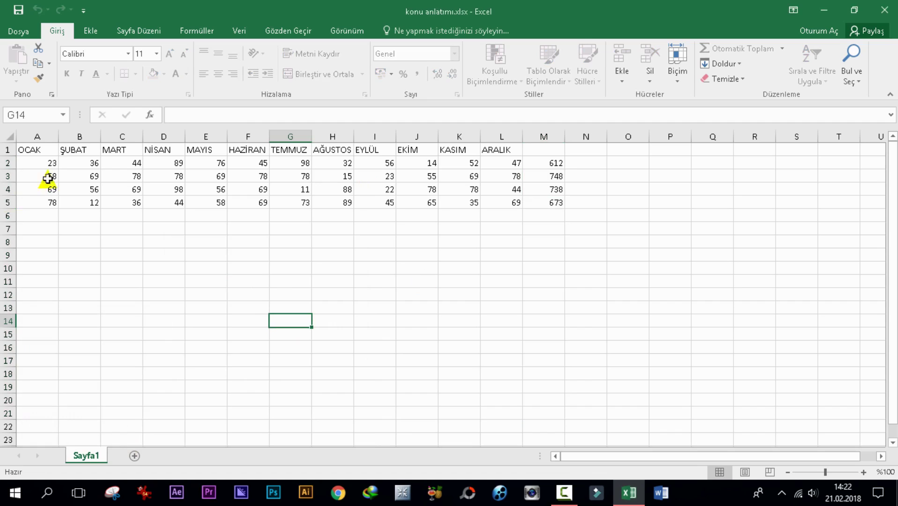
Enter 15 in A2 and 100 in B2, then select M2 showing 668
{"action": "left_click", "coordinate": [53, 162]}
{"action": "type", "text": "15"}
{"action": "key", "text": "Return"}
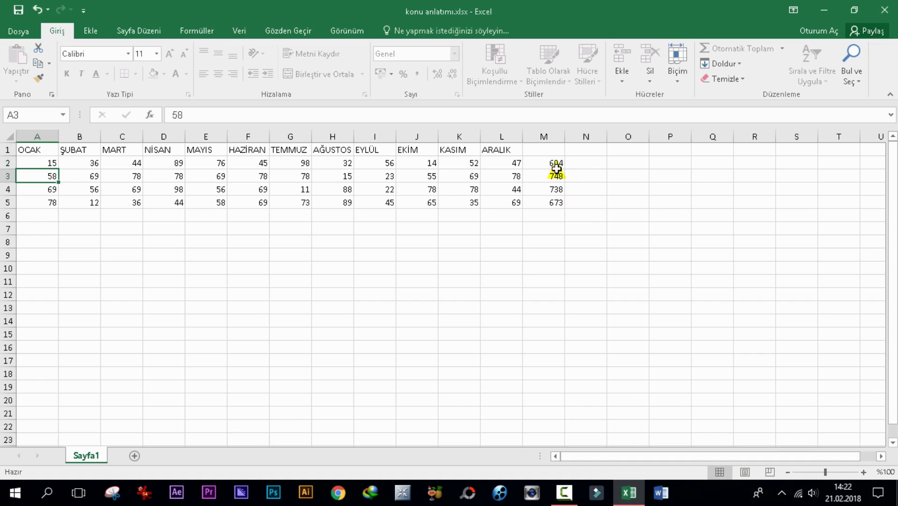
{"action": "left_click", "coordinate": [93, 162]}
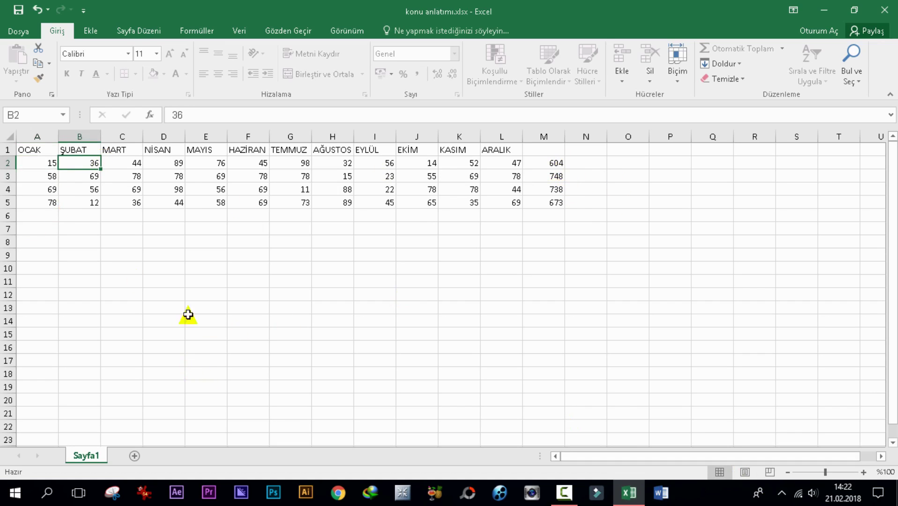
{"action": "type", "text": "100"}
{"action": "key", "text": "Return"}
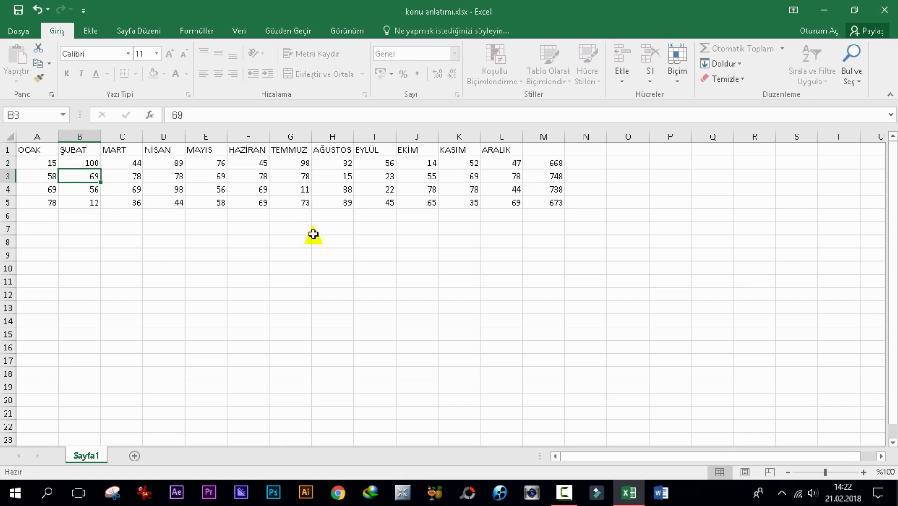
{"action": "left_click", "coordinate": [554, 165]}
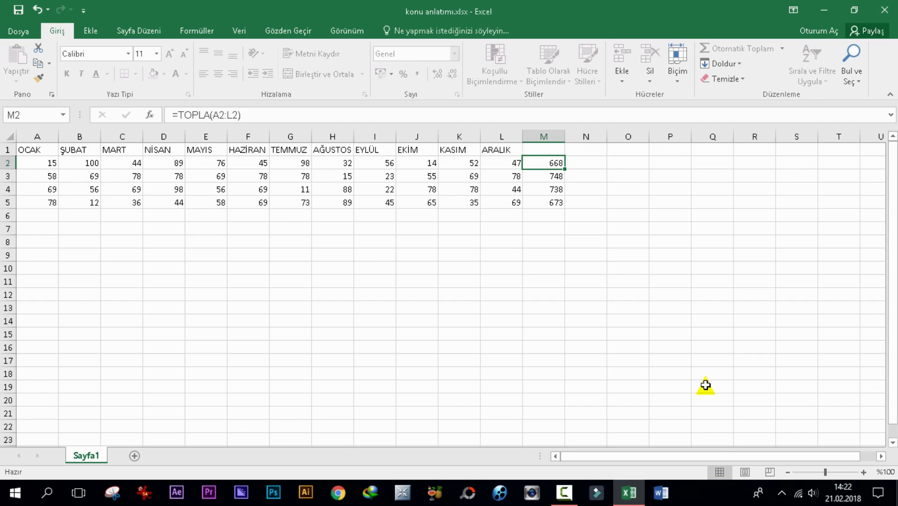
{"action": "key", "text": "Delete"}
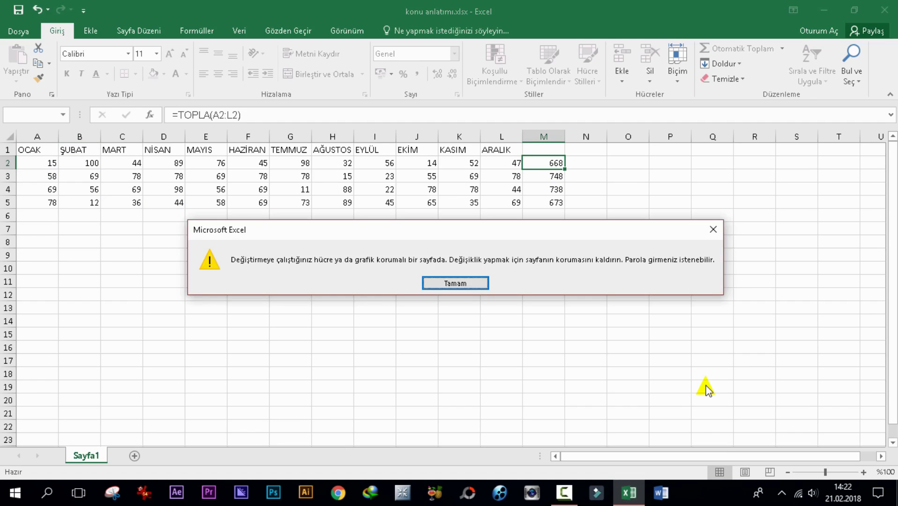
{"action": "left_click", "coordinate": [456, 284]}
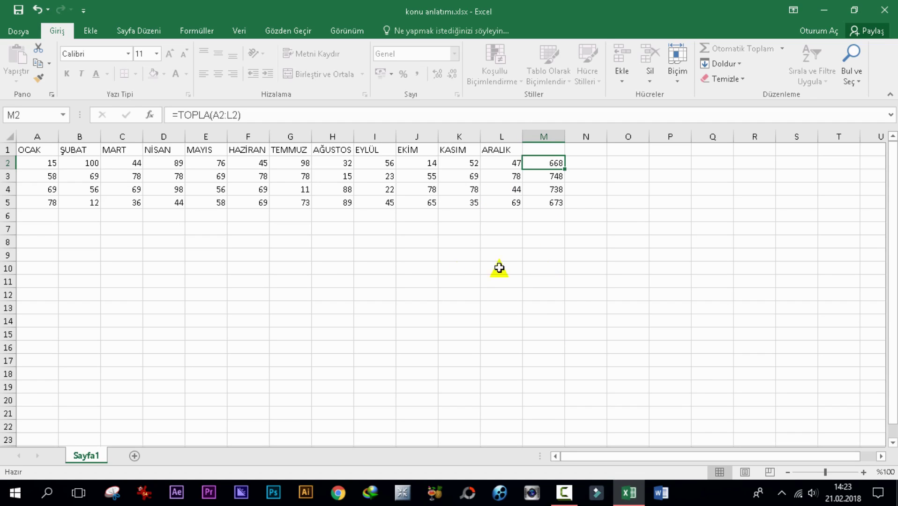
{"action": "left_click", "coordinate": [129, 176]}
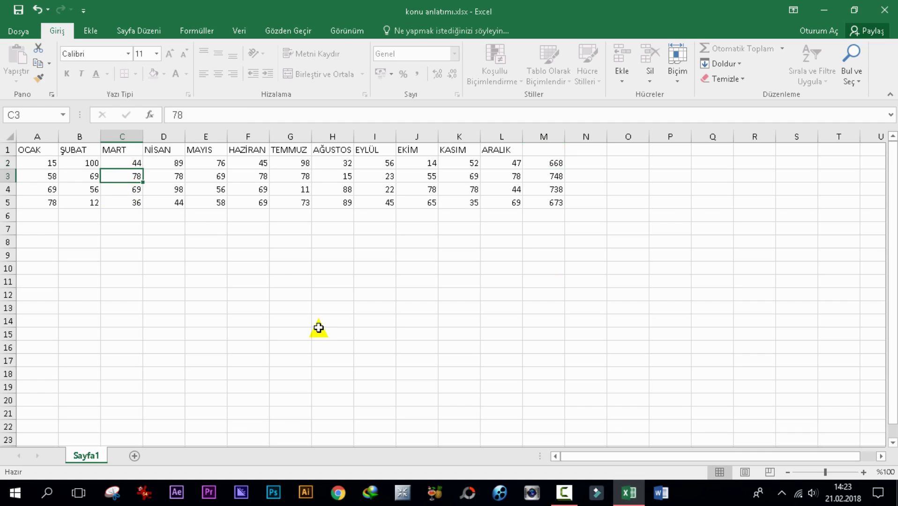
{"action": "left_click", "coordinate": [218, 202], "text": "ctrl"}
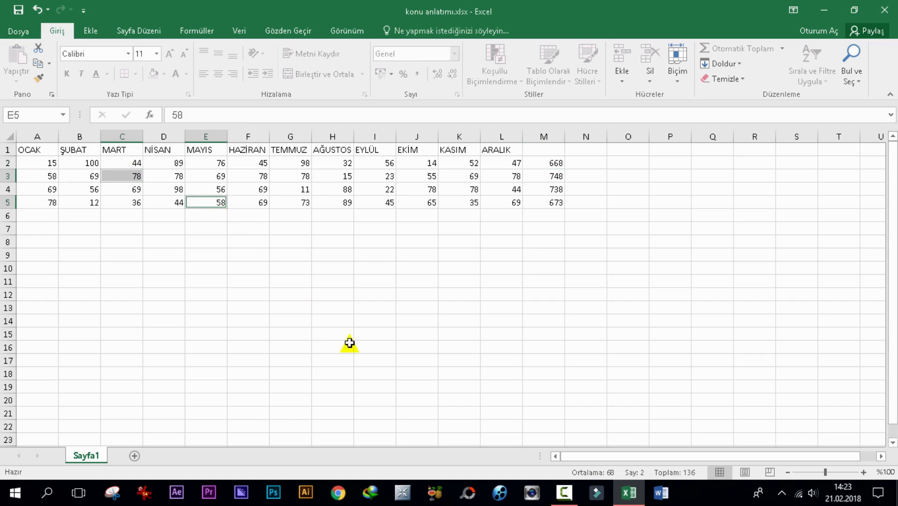
{"action": "left_click", "coordinate": [304, 175], "text": "ctrl"}
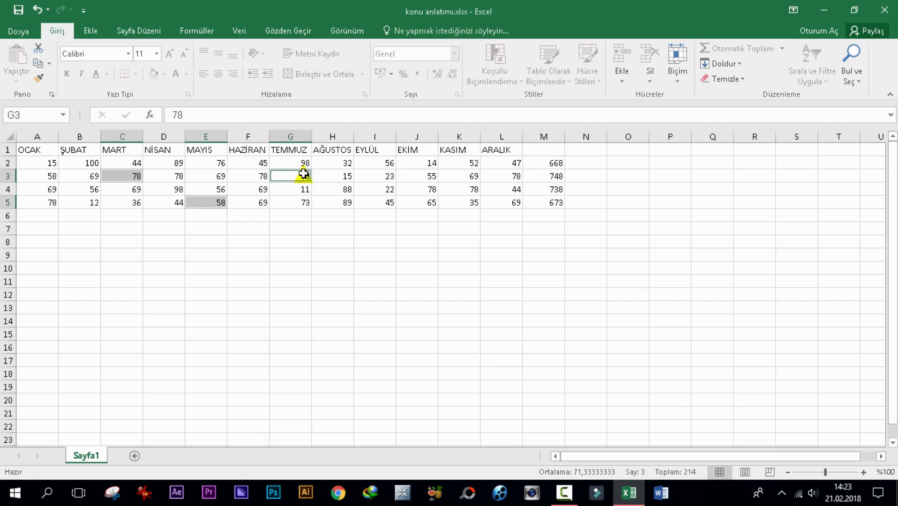
{"action": "left_click", "coordinate": [435, 203], "text": "ctrl"}
{"action": "left_click", "coordinate": [477, 165], "text": "ctrl"}
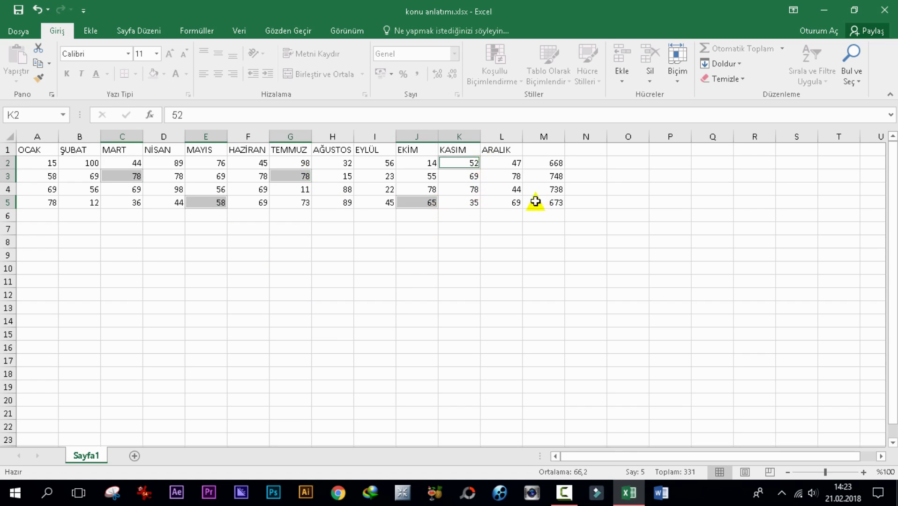
{"action": "left_click", "coordinate": [515, 203], "text": "ctrl"}
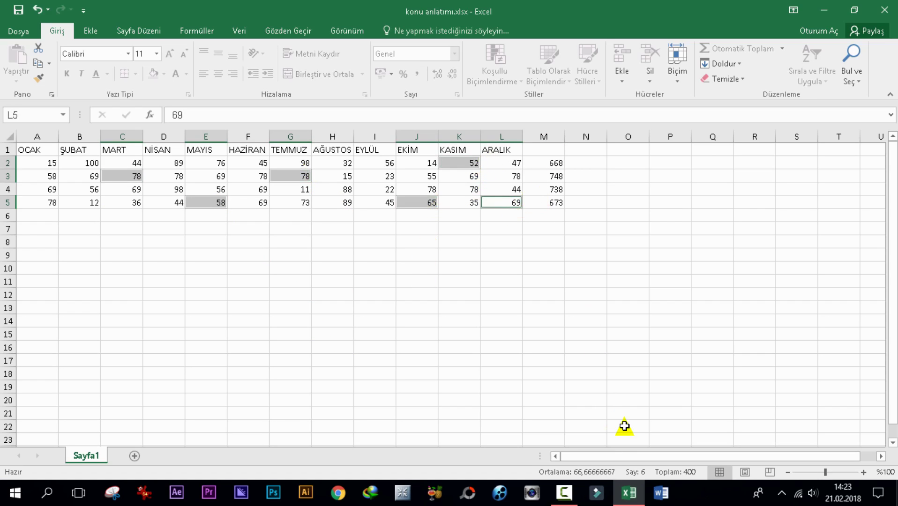